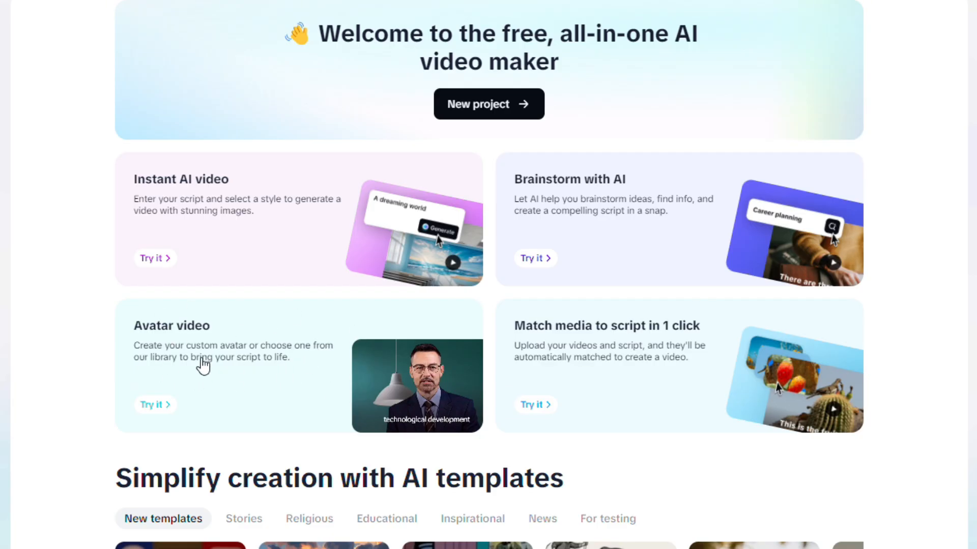
Step: Look over the AI tools and templates on the home page and start a new video project
scroll(587, 479, down, 8)
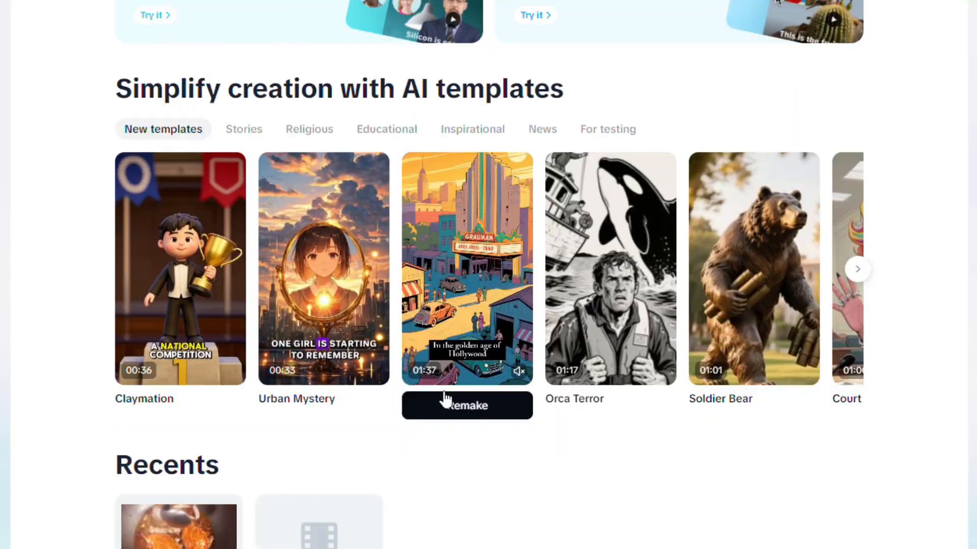
scroll(168, 142, up, 2)
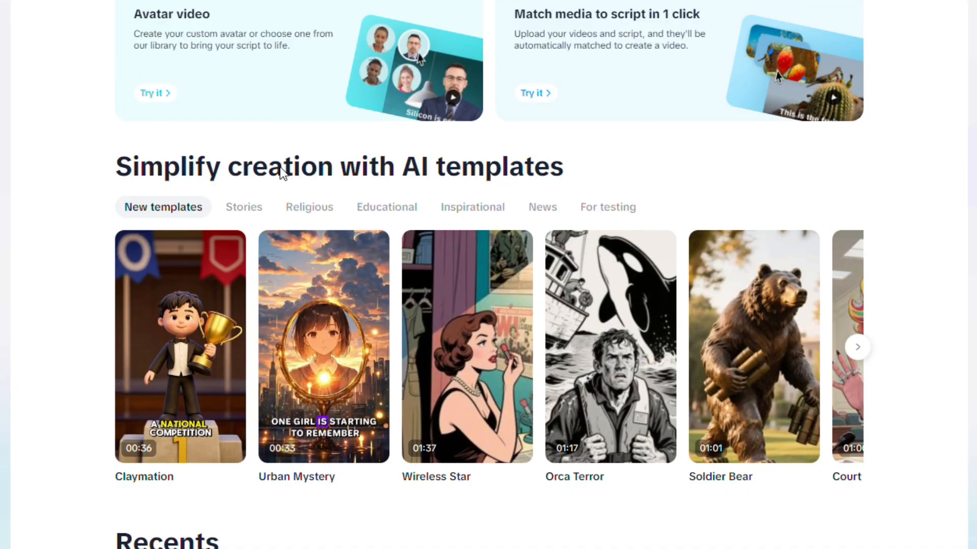
mouse_move(372, 395)
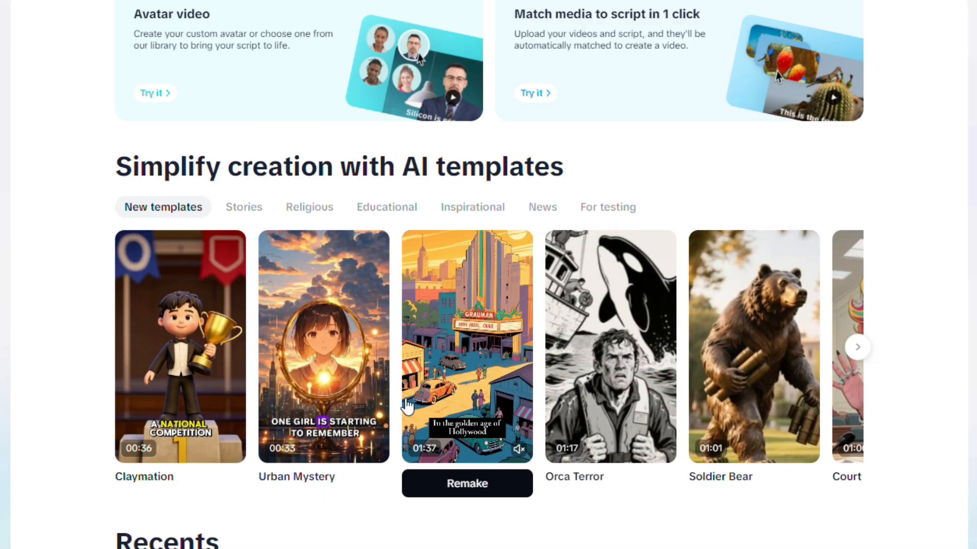
scroll(456, 389, up, 5)
scroll(456, 389, up, 2)
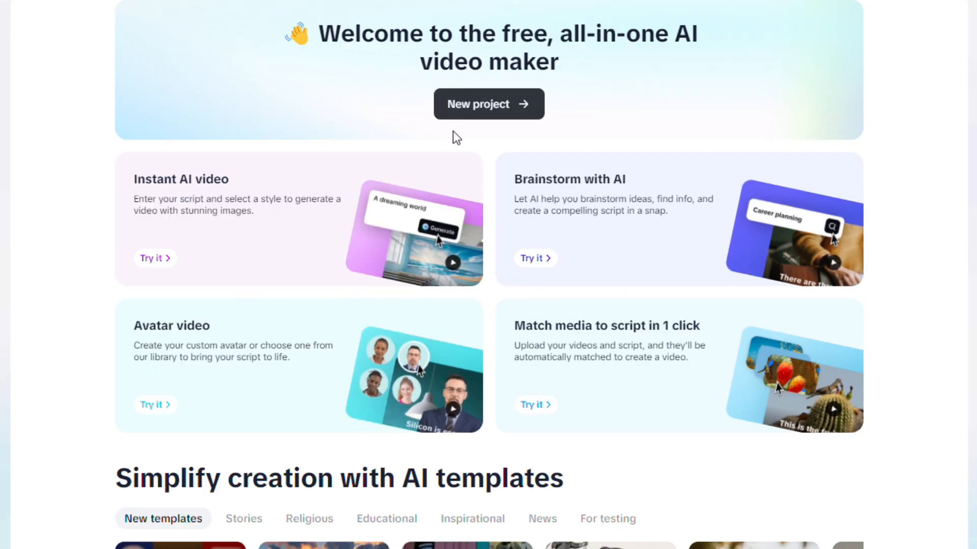
click(516, 108)
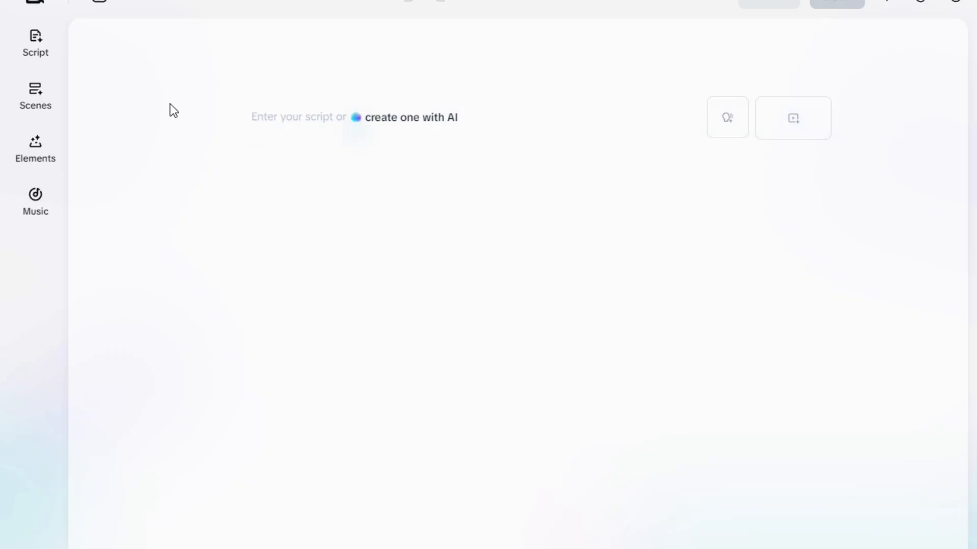
Step: Enter the script topic "Top 5 Most Delicious Crabs: Revealed!" and key points about a fun video ranking crabs by deliciousness, including species and habitats
click(44, 53)
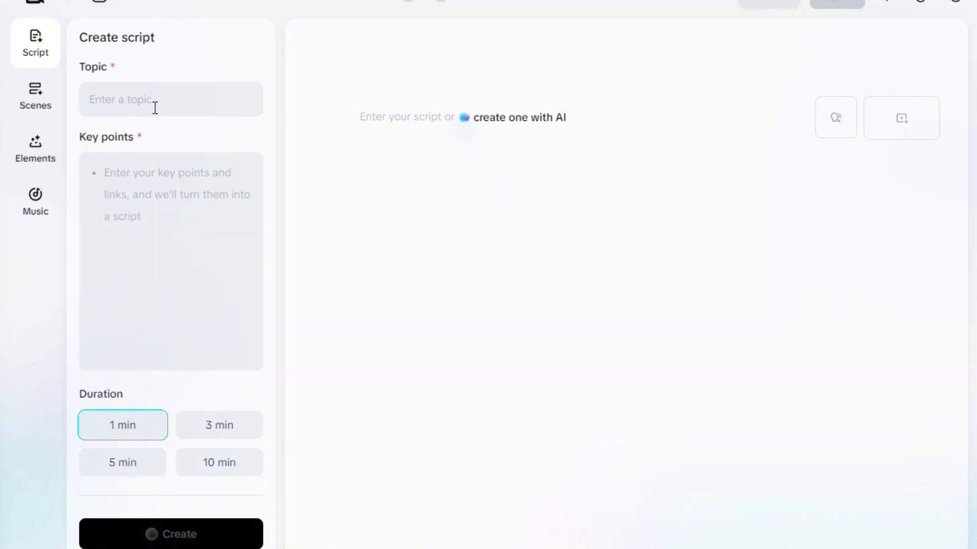
text(Top 5 Most Delicious Crabs: Revealed!)
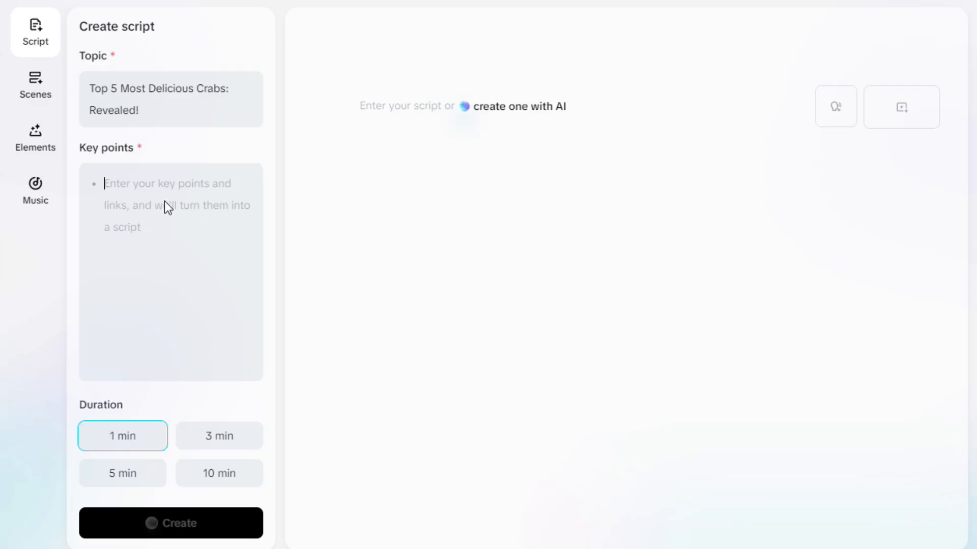
text(I made a fun crab introduction video that ranks crabs by how delicious they are, including some desirable species and habitats.)
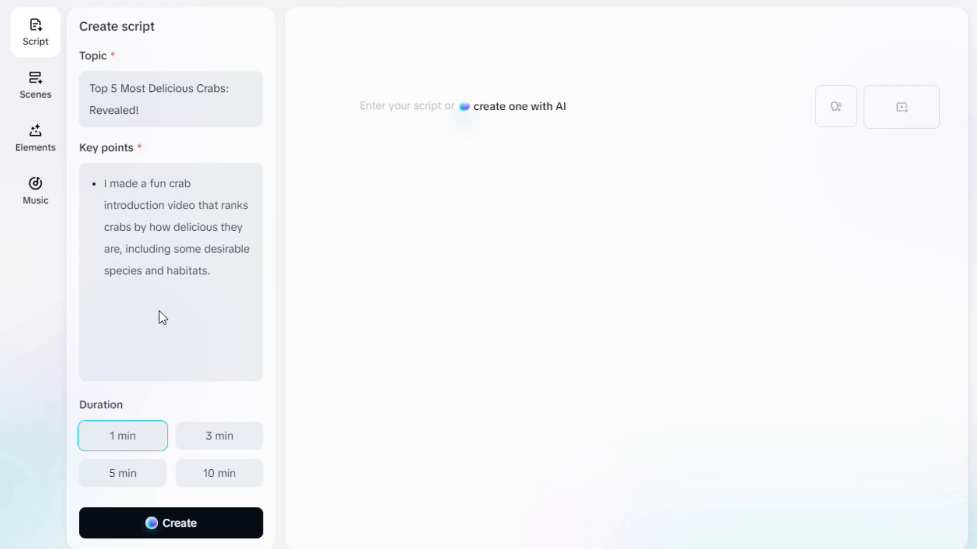
Step: Try the 5 min and 10 min script durations and settle on 3 min
scroll(162, 316, down, 2)
scroll(164, 307, down, 1)
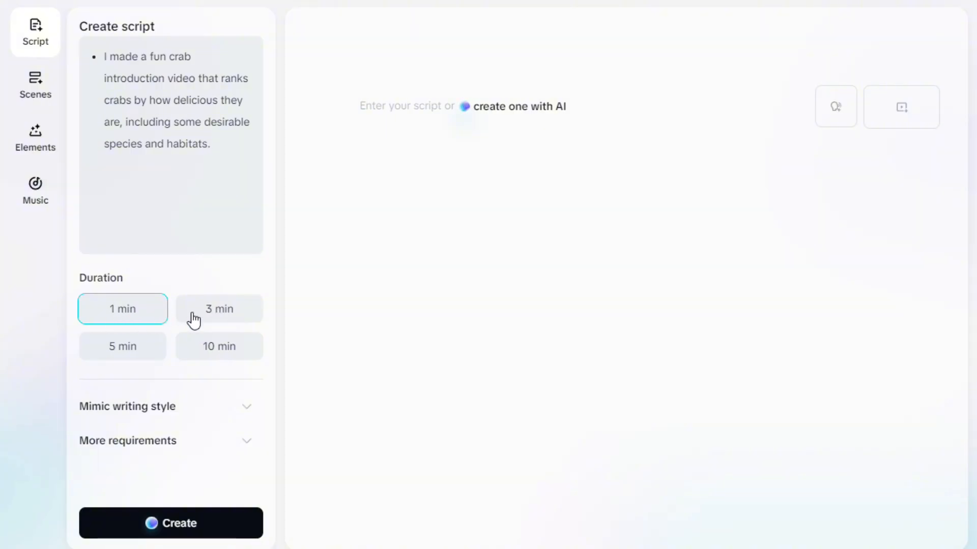
click(223, 318)
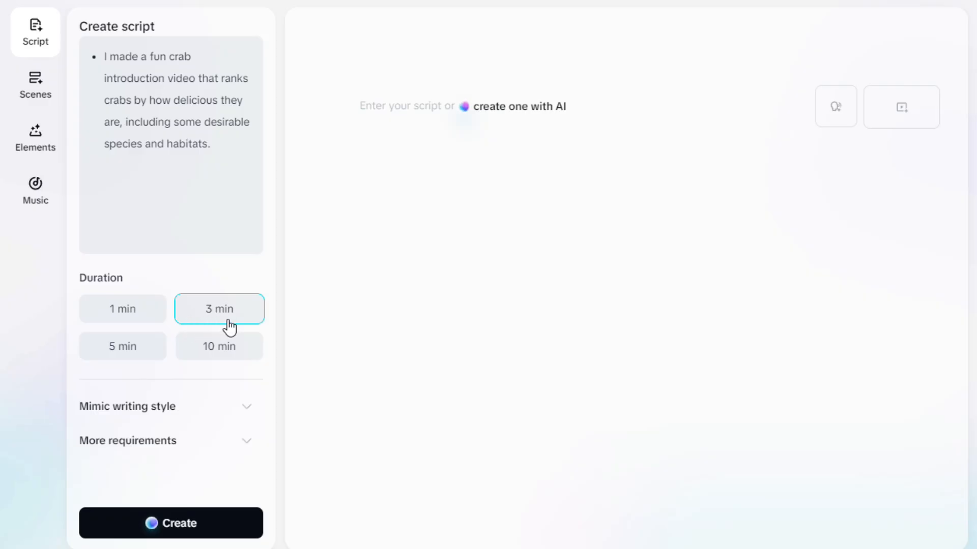
click(124, 350)
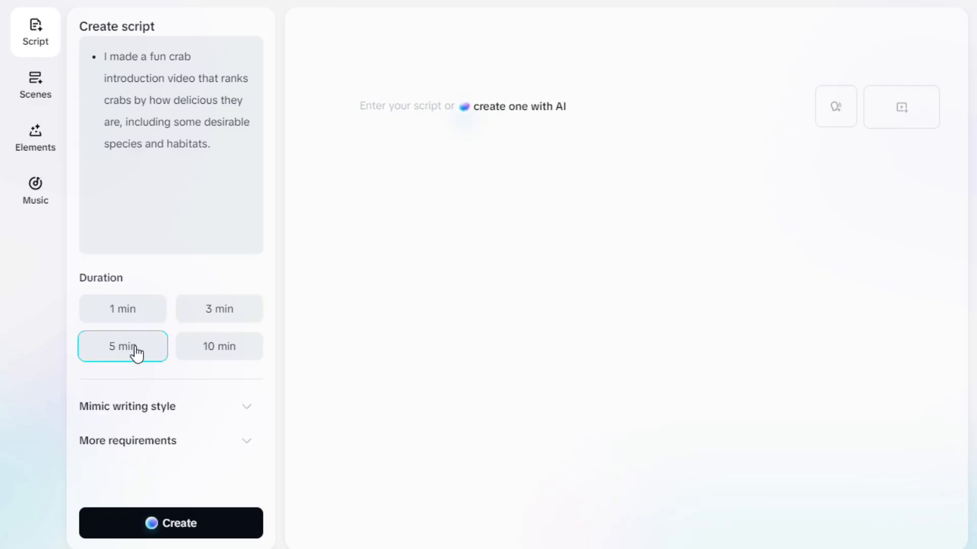
click(223, 354)
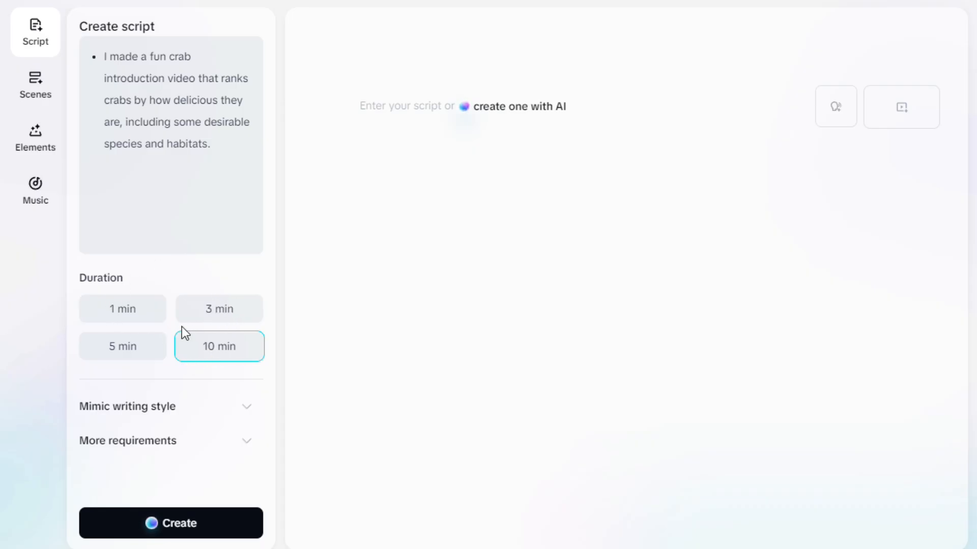
click(224, 316)
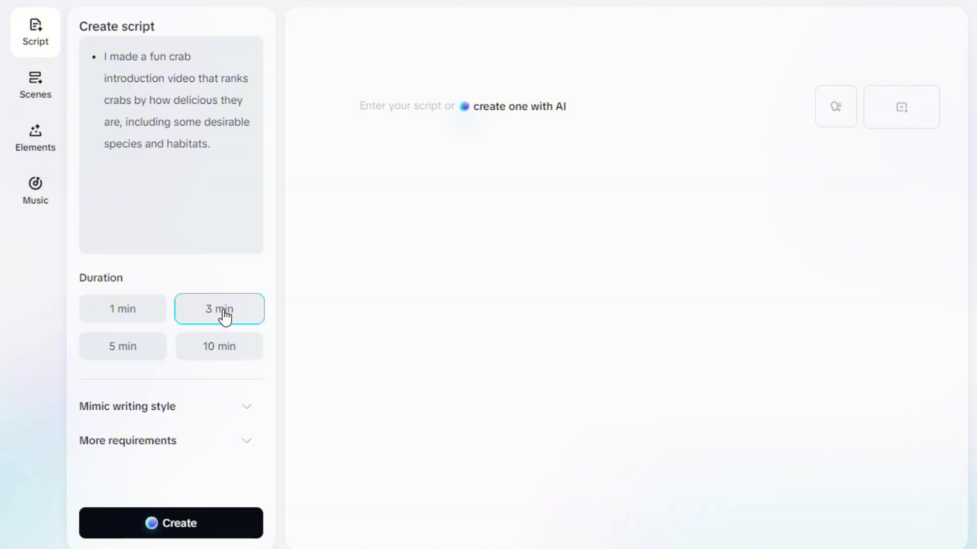
Step: Add the extra script requirement "make the first 10 seconds engaging as possible because this will be our hook. and youknow hook is everything."
click(157, 441)
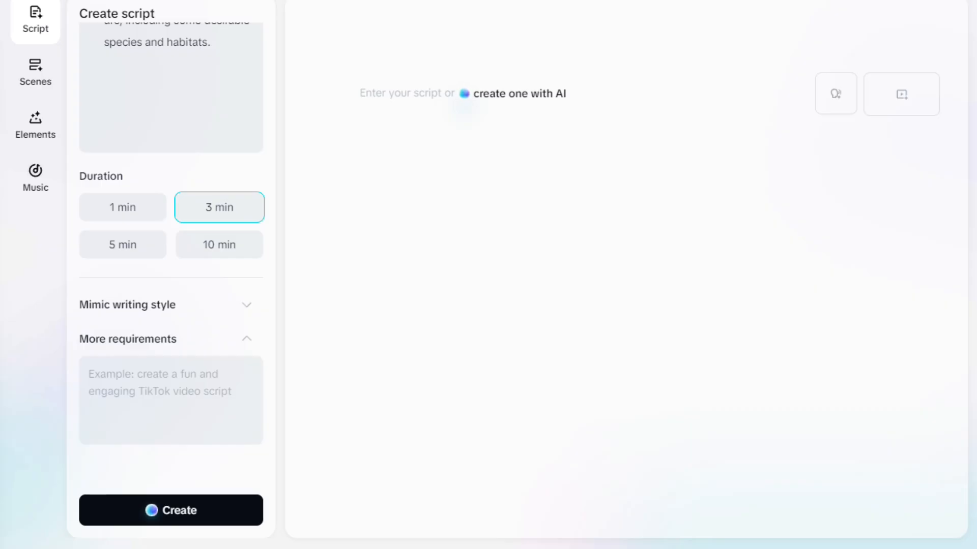
key(ctrl+v)
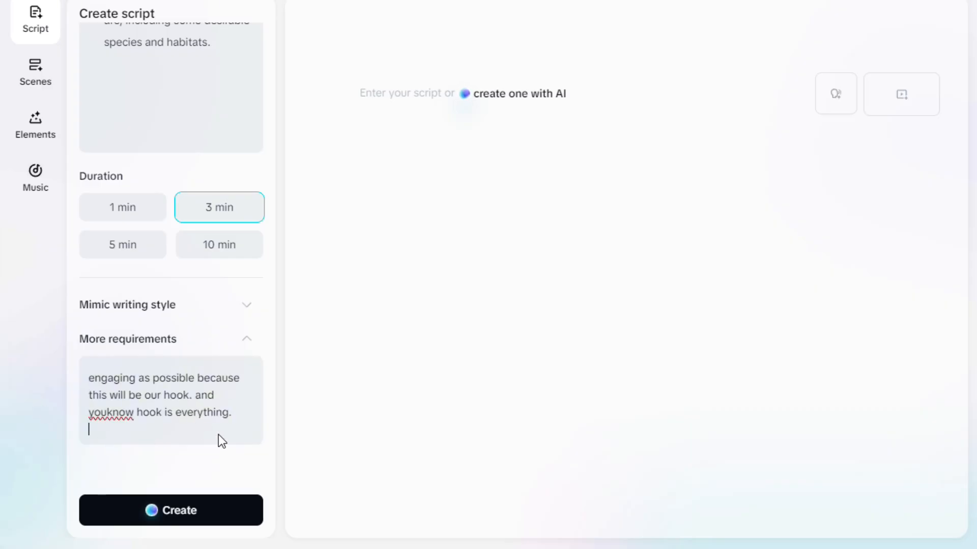
click(88, 379)
drag(87, 378, 90, 367)
click(91, 366)
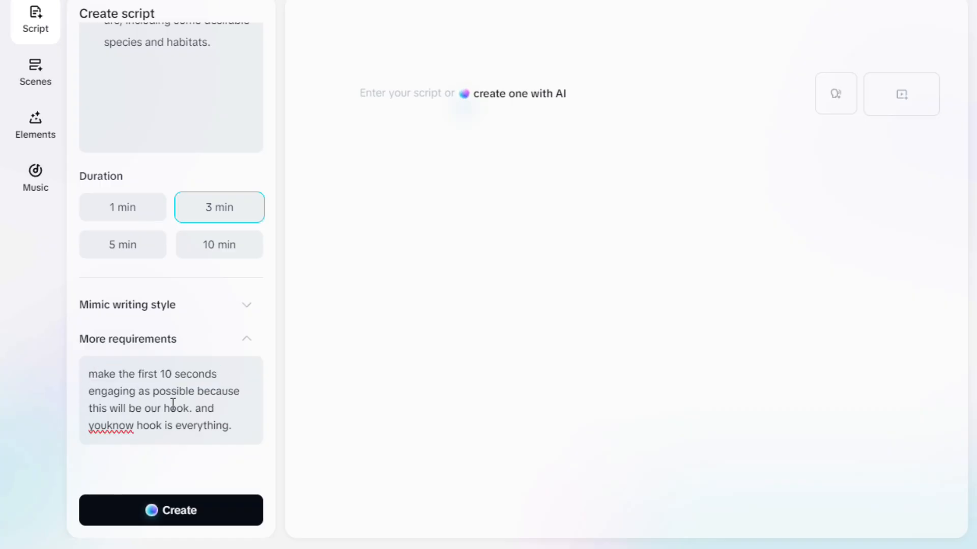
Step: Generate the crab script with AI and accept it for the project
scroll(173, 405, up, 2)
scroll(157, 413, down, 2)
click(183, 510)
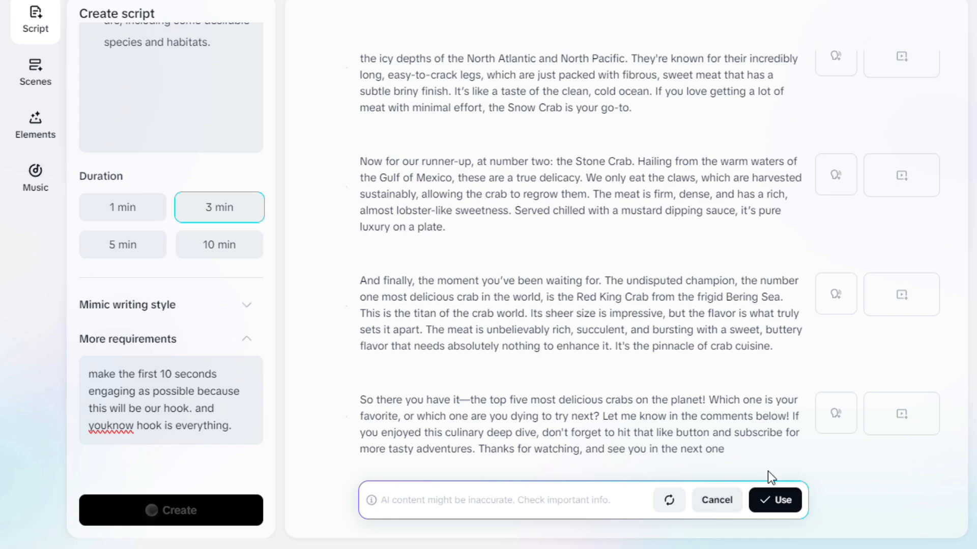
click(774, 504)
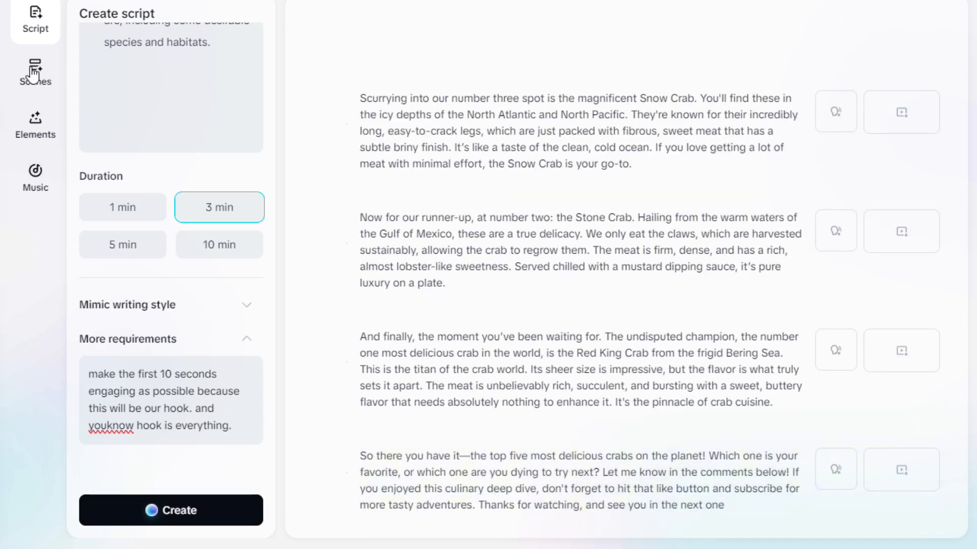
Step: Browse the recommended voiceover avatars and preview several trending voices, including Leo Emotions
click(33, 73)
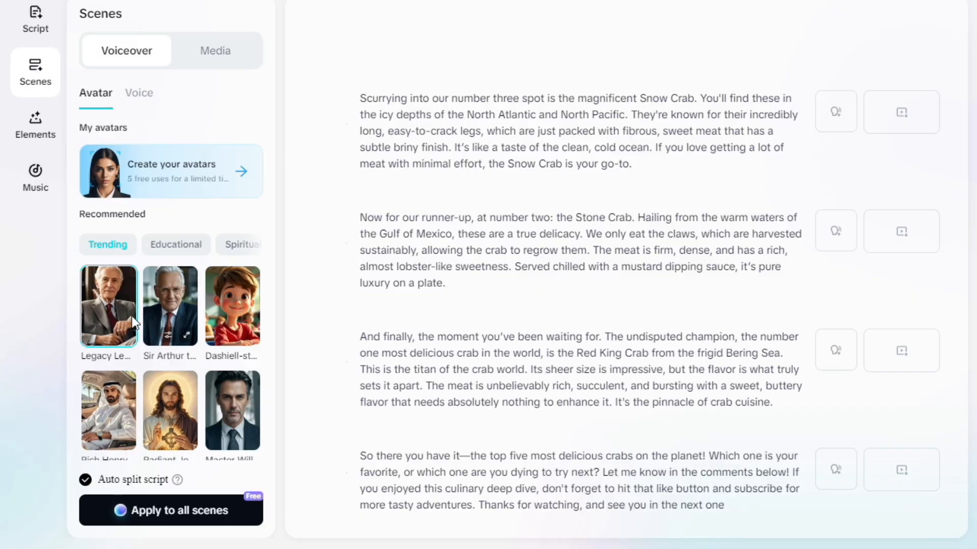
scroll(153, 365, down, 3)
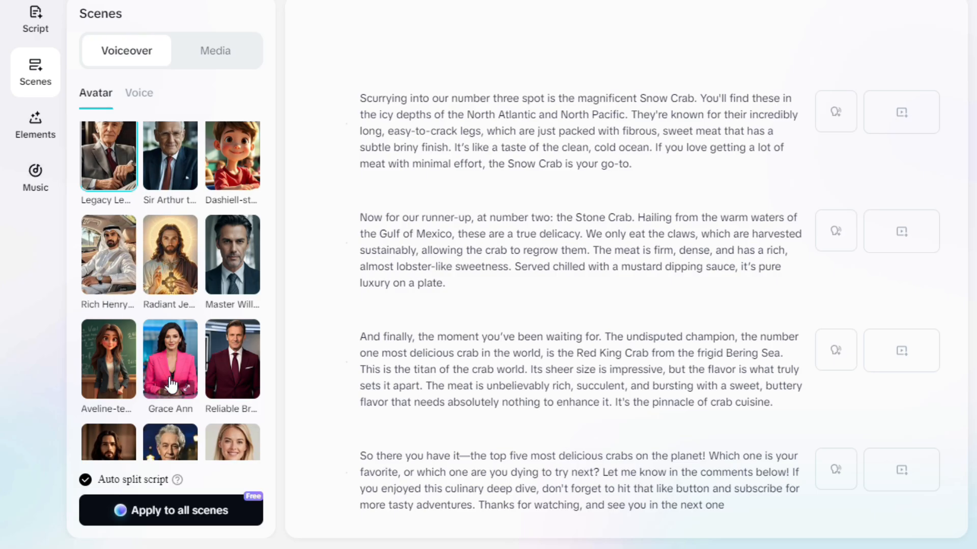
scroll(197, 407, down, 5)
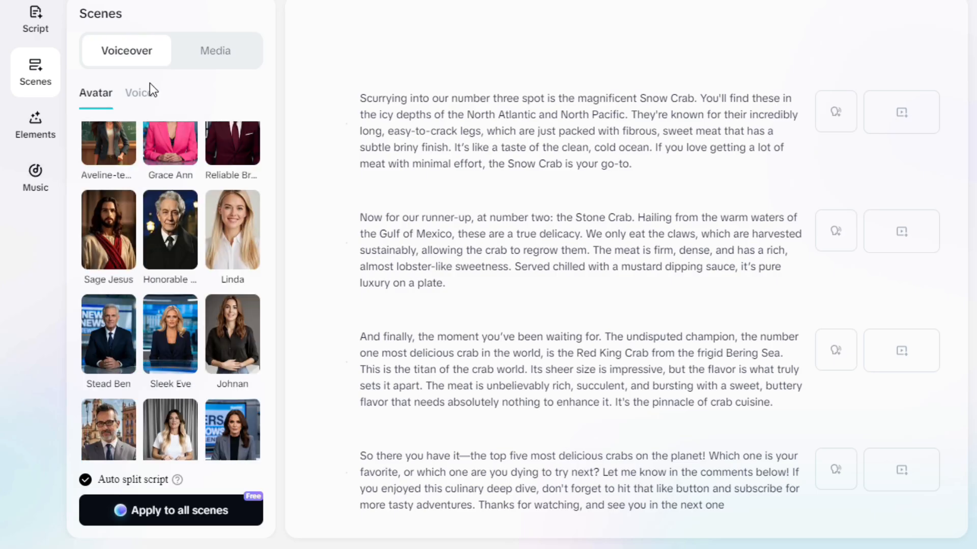
click(148, 92)
mouse_move(125, 299)
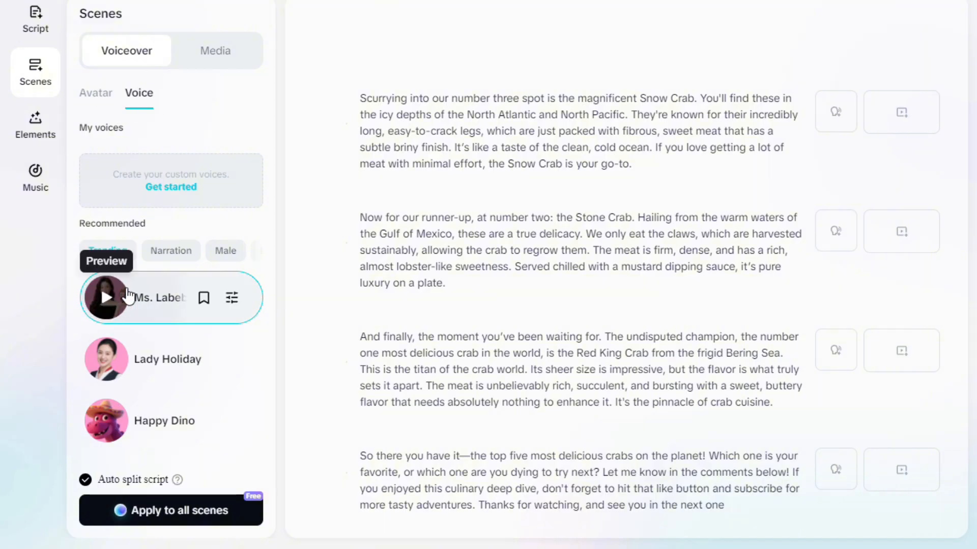
scroll(127, 296, down, 2)
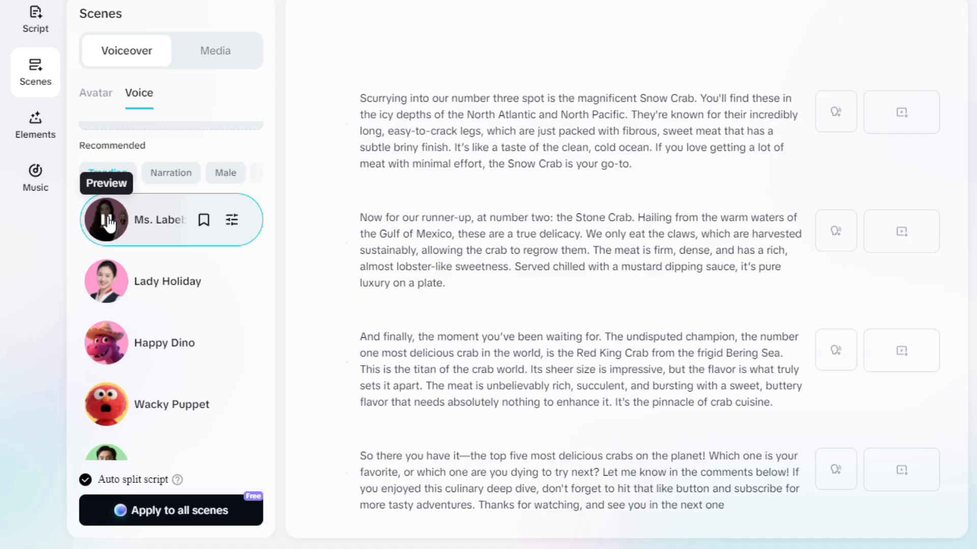
scroll(101, 356, down, 2)
click(105, 392)
scroll(117, 382, down, 2)
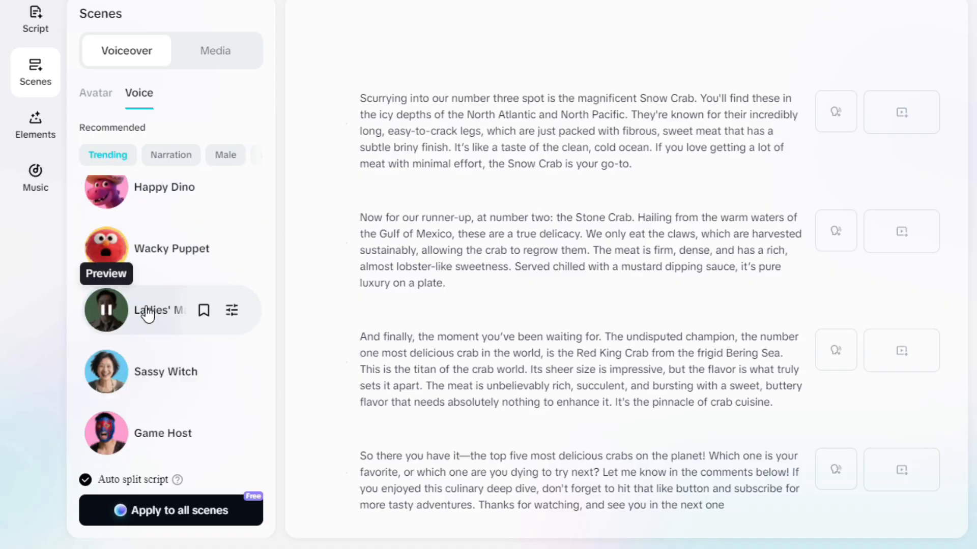
scroll(137, 340, down, 4)
click(106, 338)
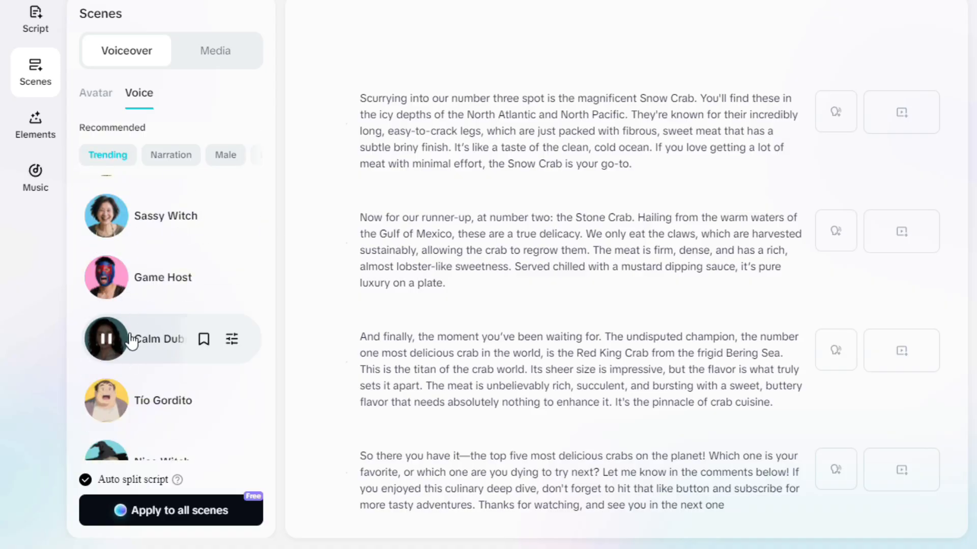
scroll(104, 366, down, 4)
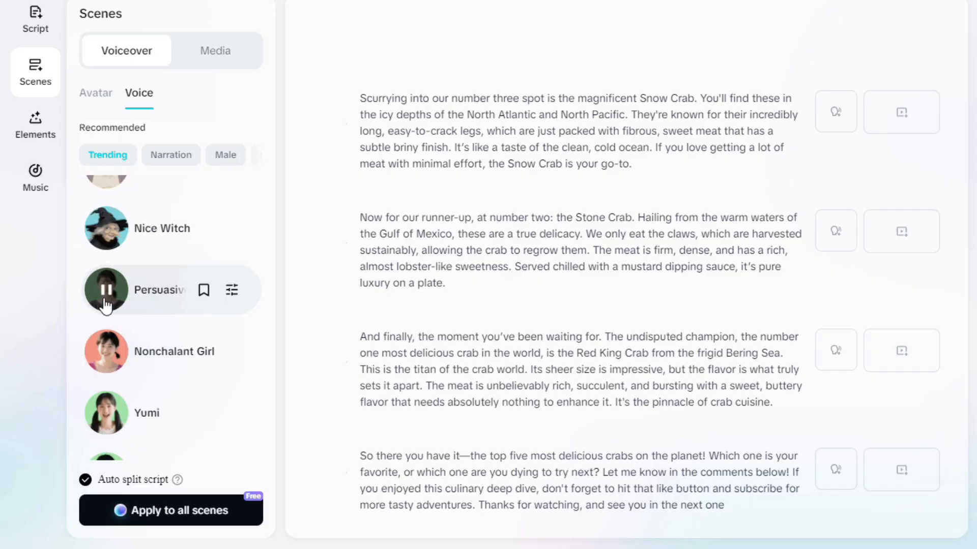
scroll(127, 351, down, 5)
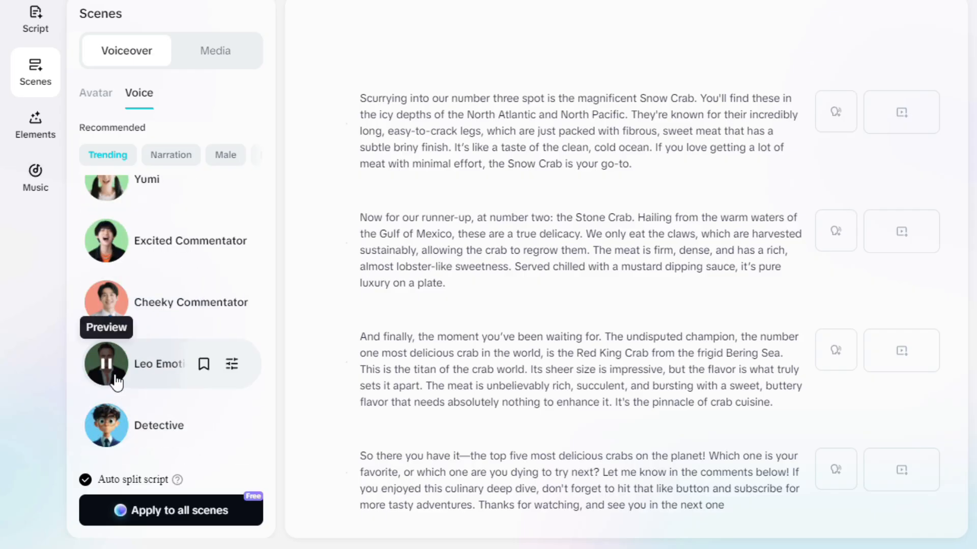
Step: Apply the Leo Emotions voice to all scenes with the script split automatically
scroll(132, 331, down, 2)
click(158, 291)
click(148, 510)
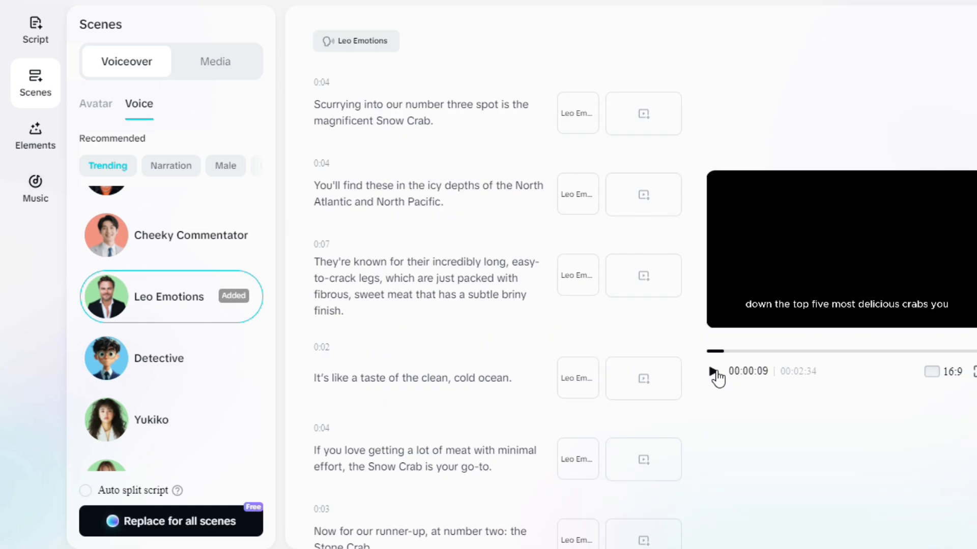
Step: Match stock media to all scenes of the script
click(238, 72)
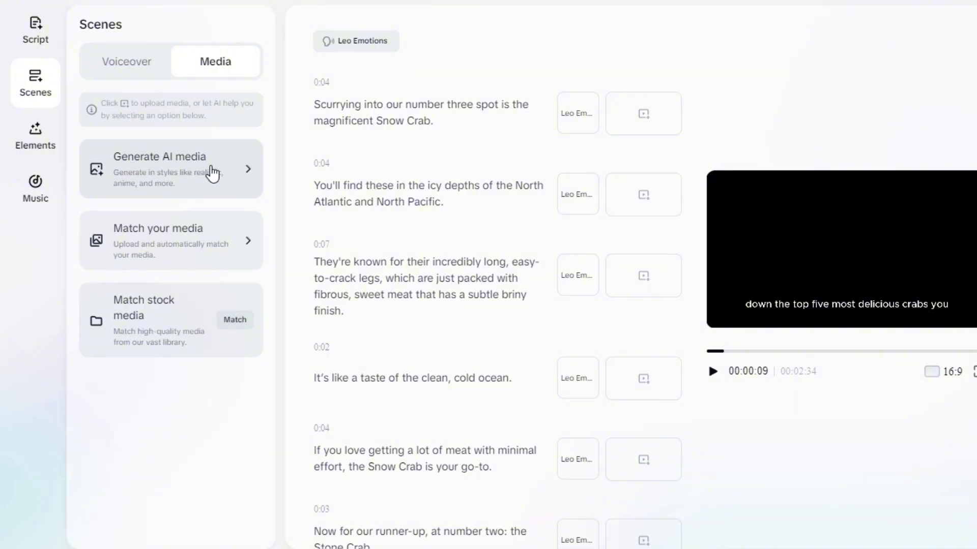
click(125, 65)
click(210, 69)
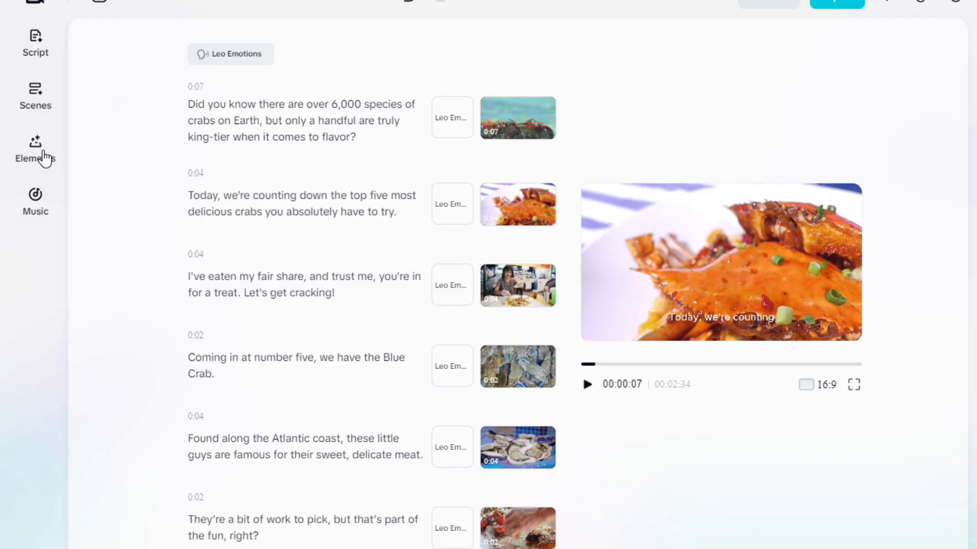
Step: Apply the cyan comic-style uppercase caption template to the video and play a short part to check the captions
click(35, 150)
scroll(94, 300, down, 3)
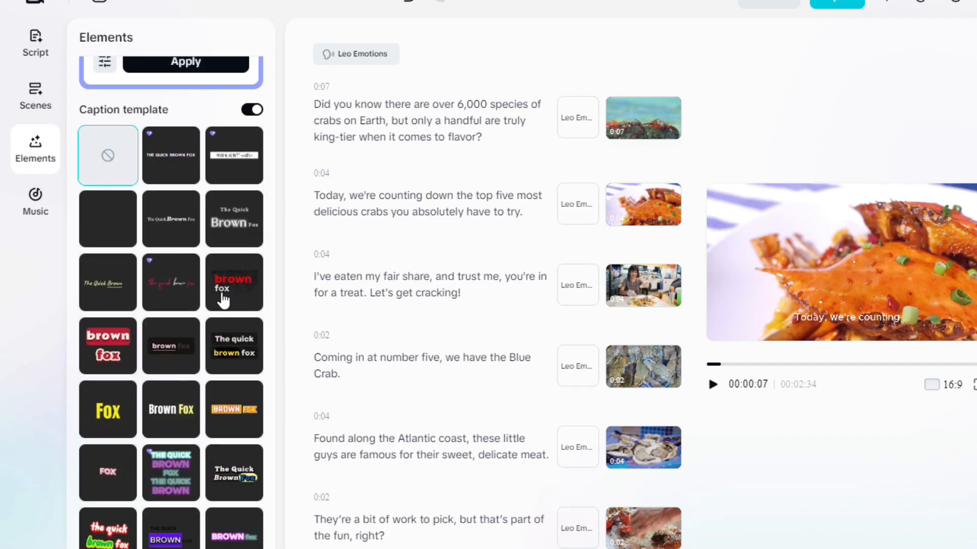
click(233, 290)
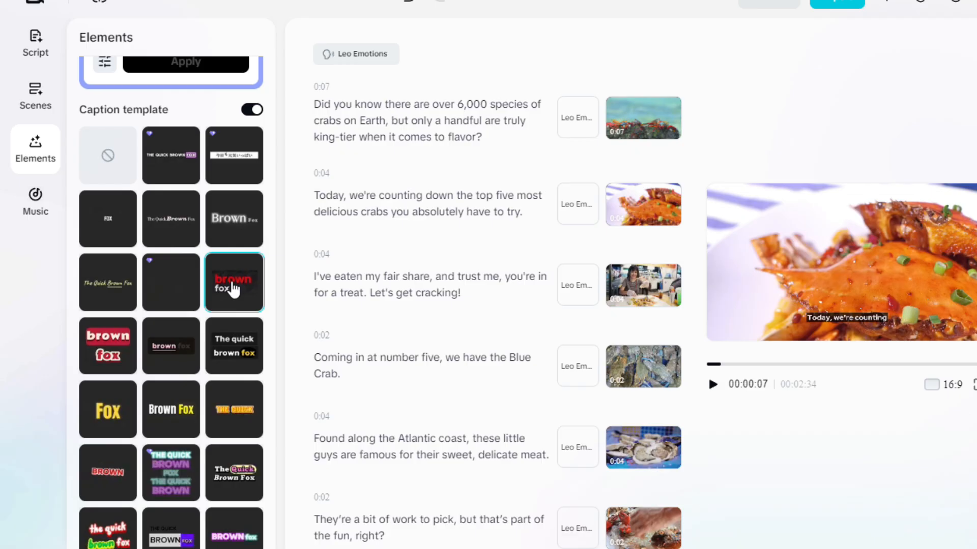
scroll(111, 444, down, 3)
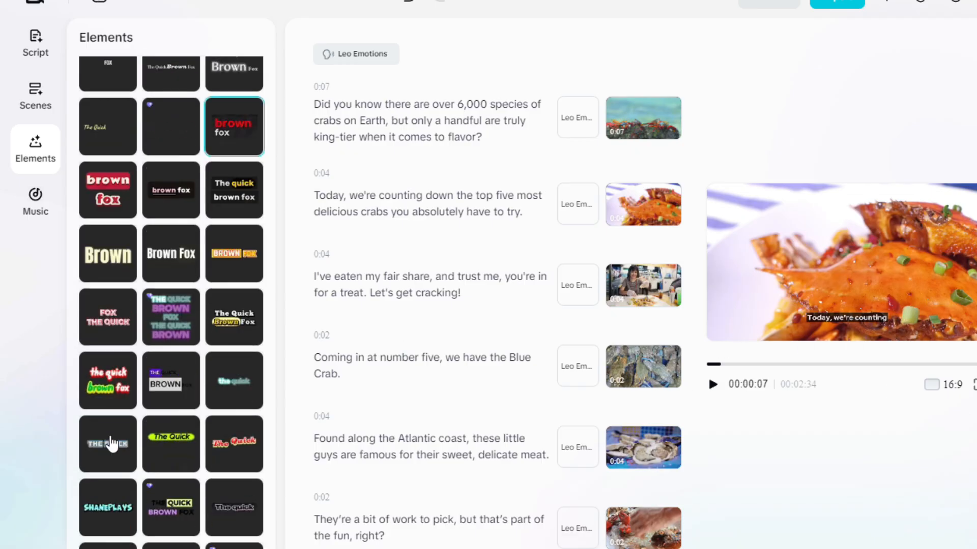
click(105, 504)
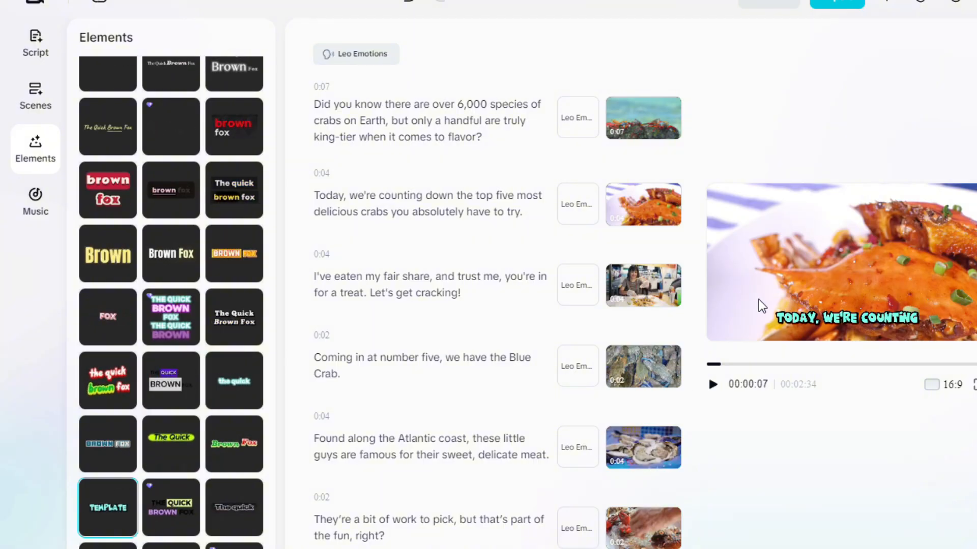
click(711, 385)
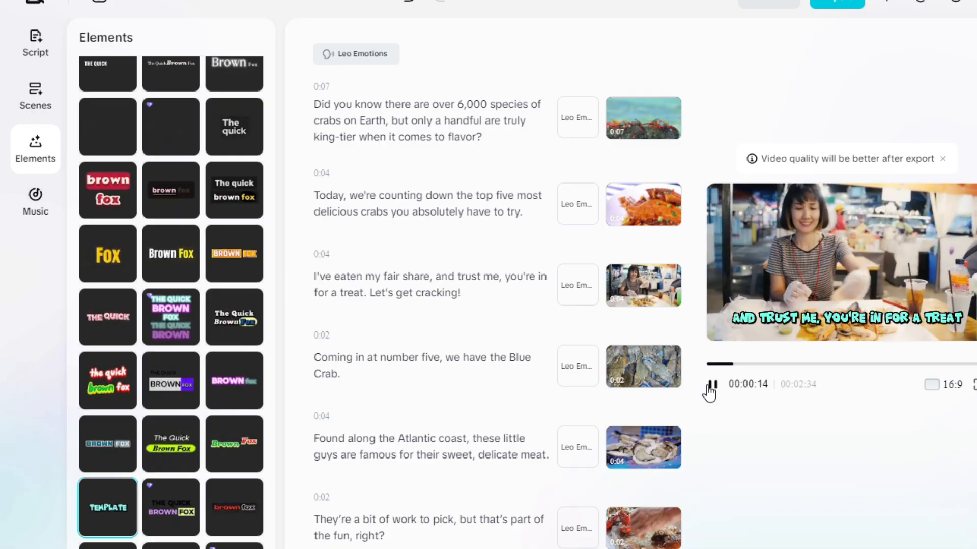
click(712, 385)
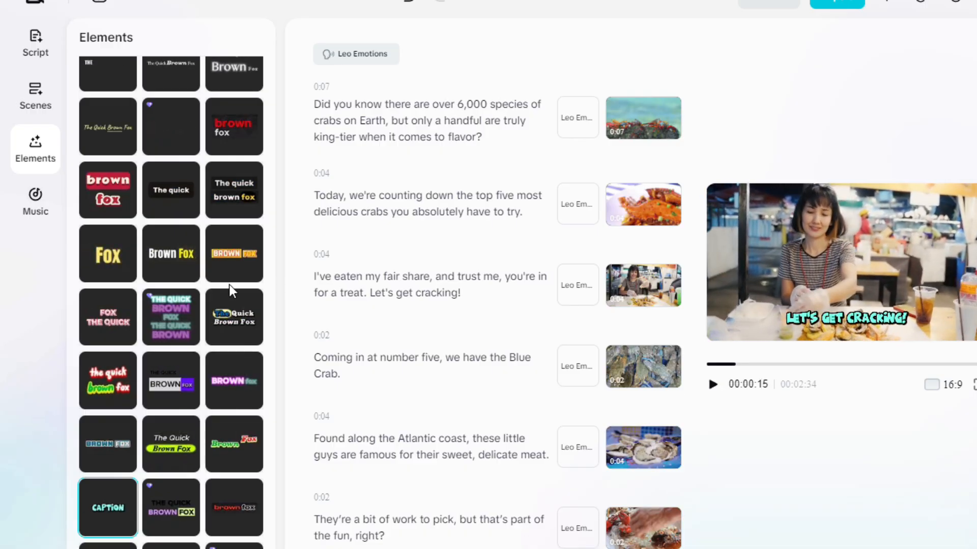
Step: Browse the recommended background music tracks for the video
click(28, 219)
click(44, 211)
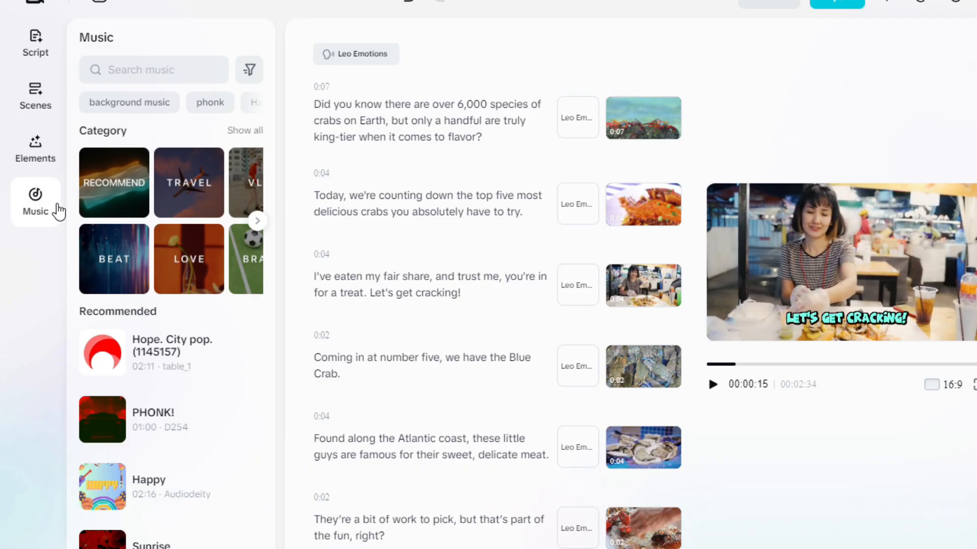
scroll(193, 249, down, 3)
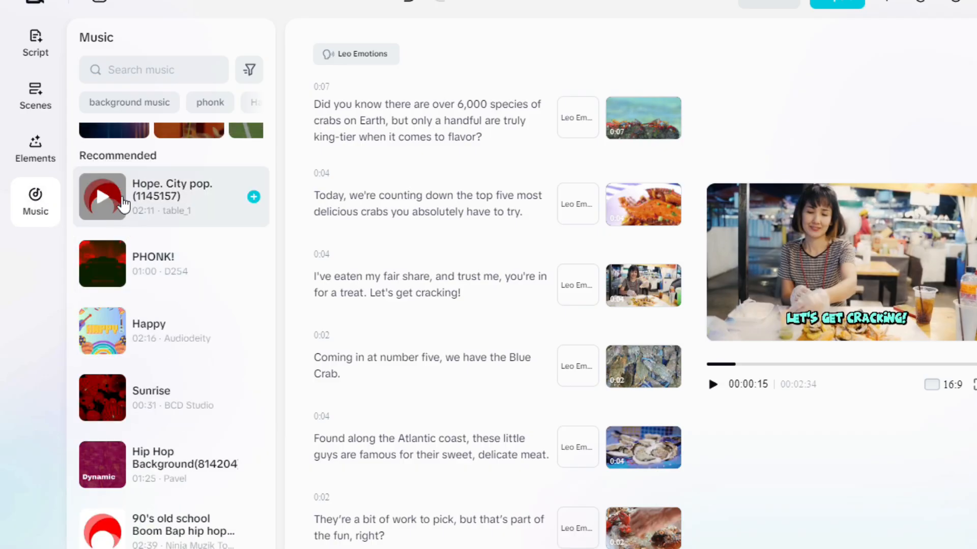